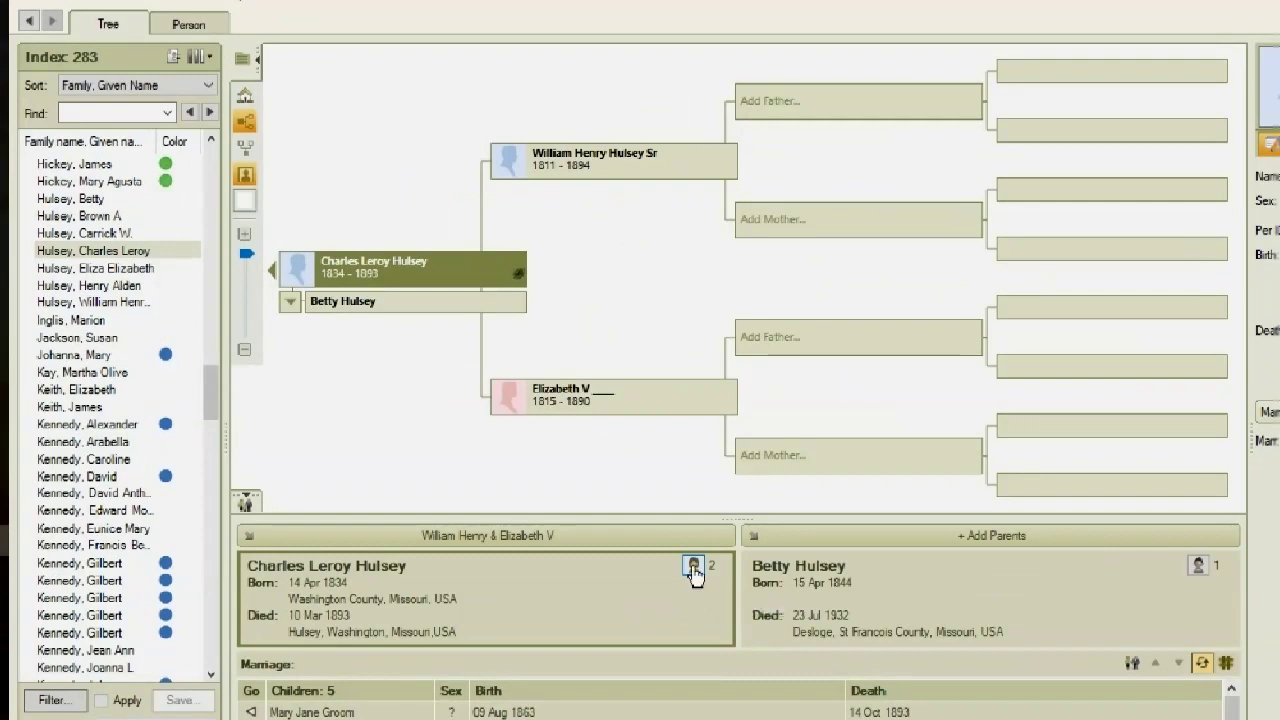
- Switch the husband's displayed spouse to his preferred wife, married in 1856, and open her person details
{"action": "left_click", "coordinate": [694, 568]}
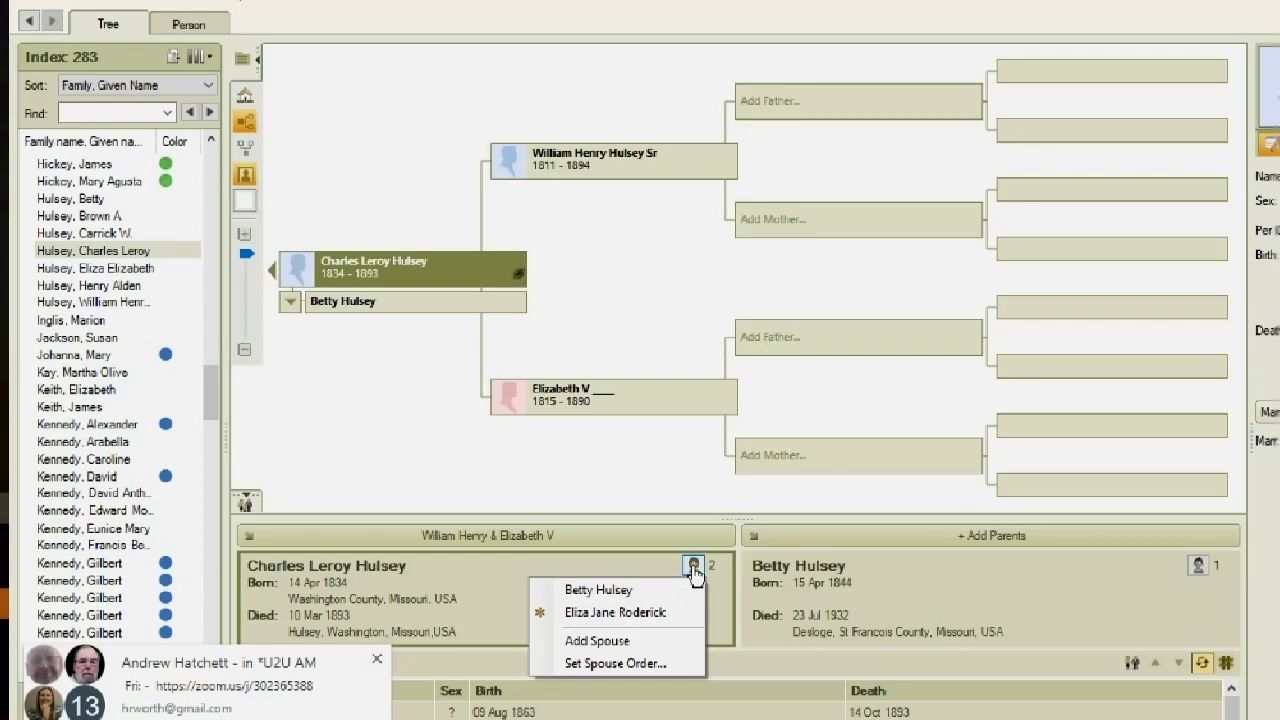
{"action": "left_click", "coordinate": [377, 661]}
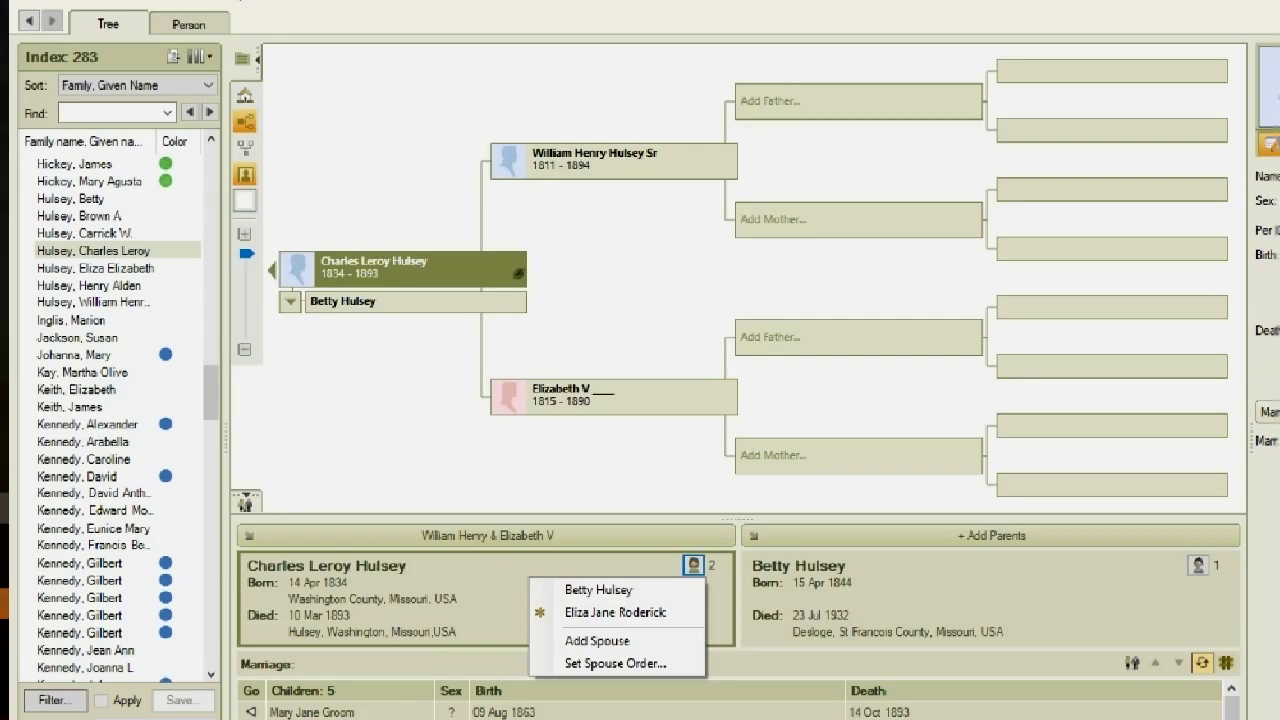
{"action": "left_click", "coordinate": [640, 613]}
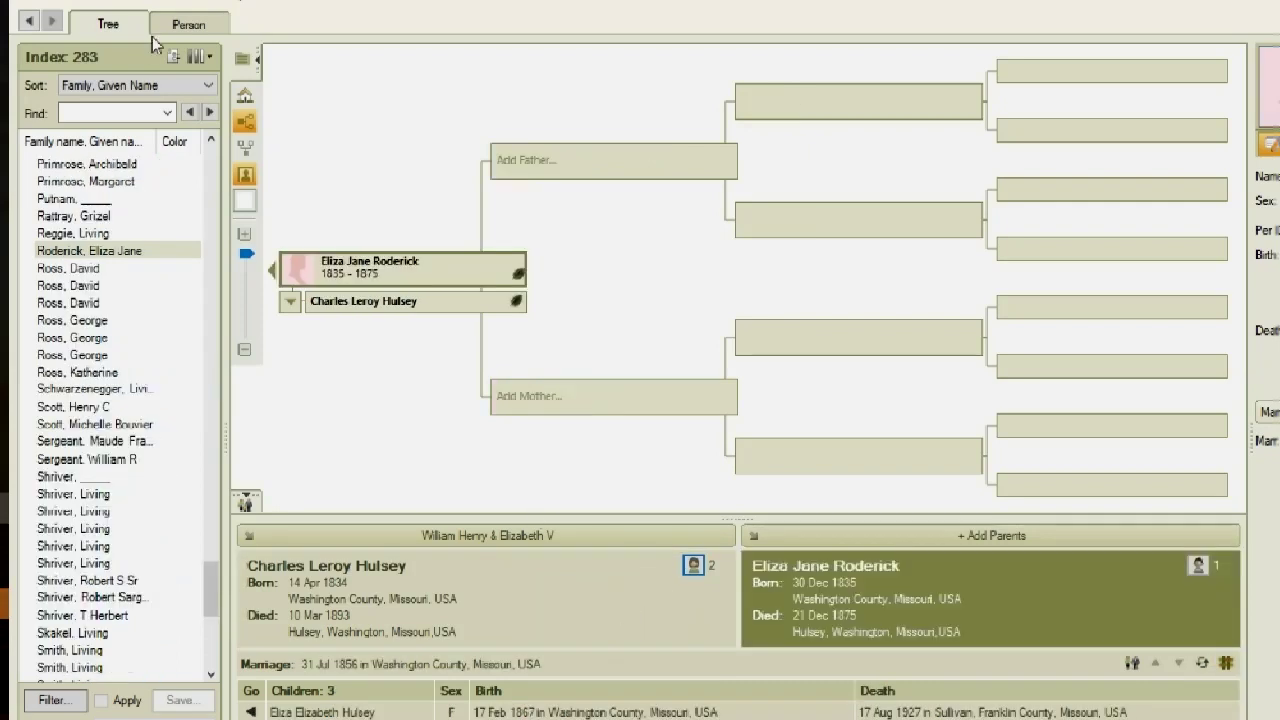
{"action": "left_click", "coordinate": [185, 28]}
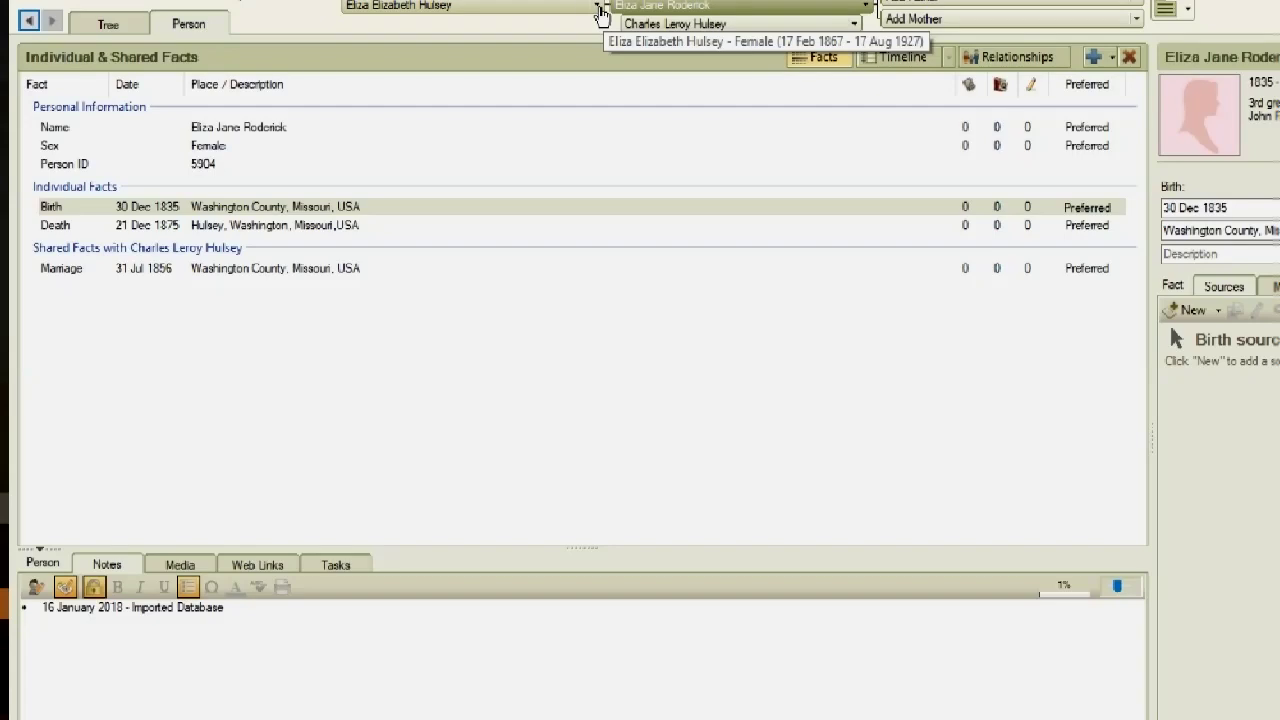
- Review the preferred wife's list of children, then the husband's list of children by both wives
{"action": "left_click", "coordinate": [598, 6]}
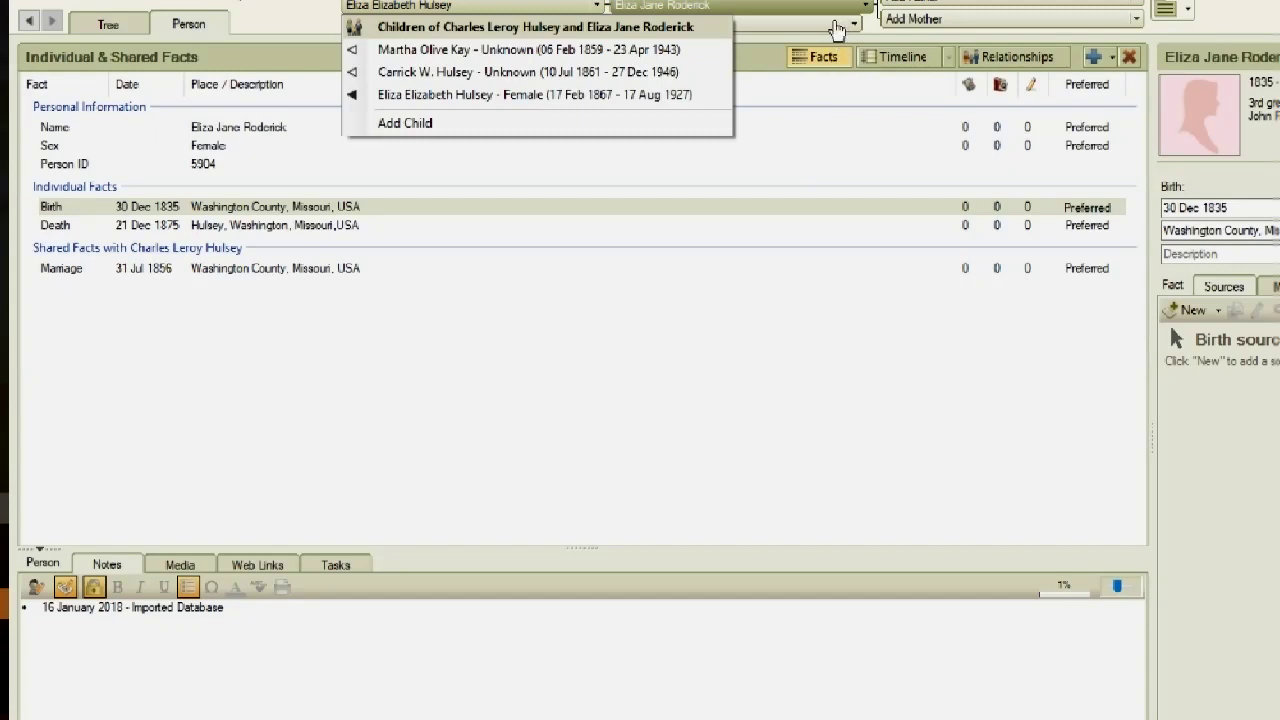
{"action": "left_click", "coordinate": [838, 28]}
{"action": "left_click", "coordinate": [837, 26]}
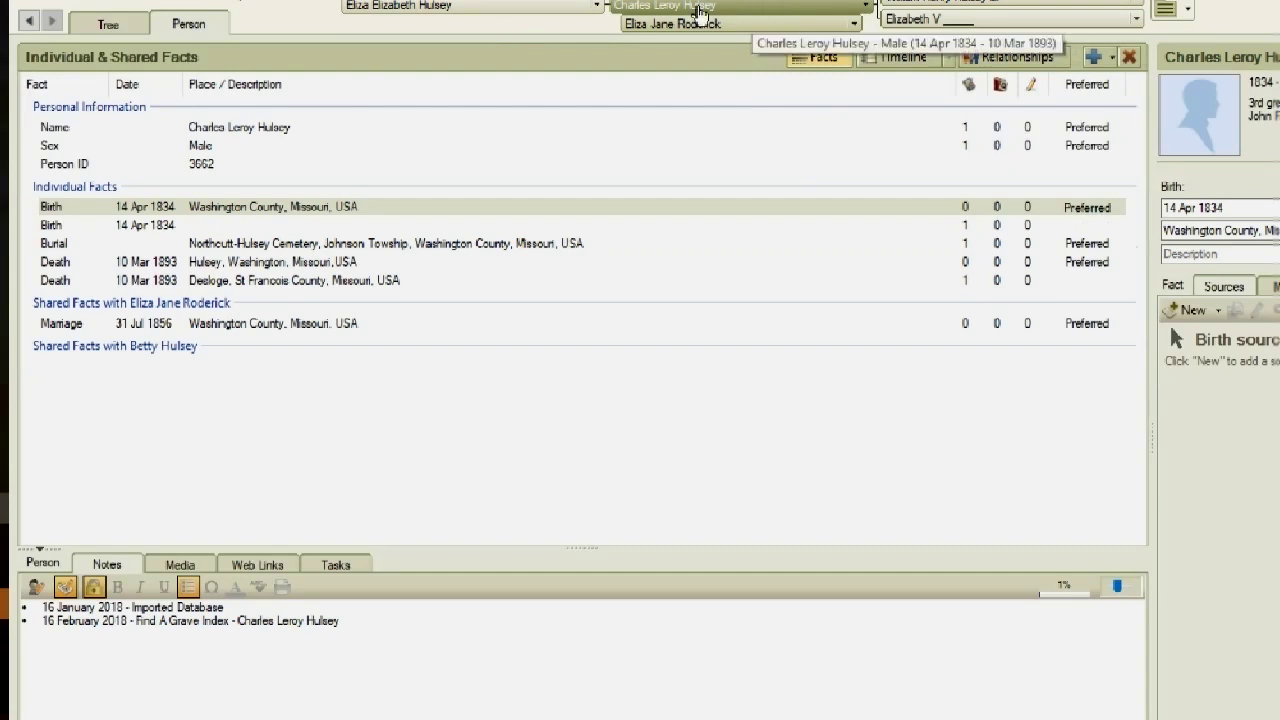
{"action": "left_click", "coordinate": [599, 7]}
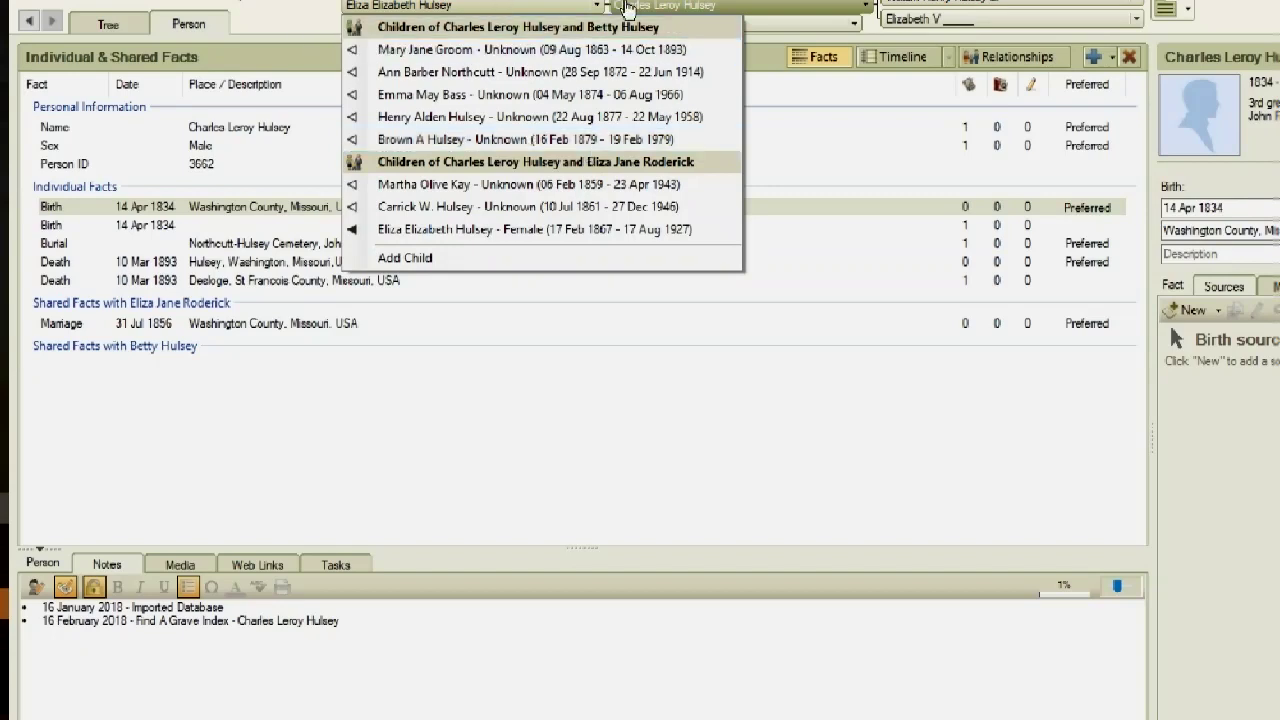
- Follow the family links from the couple to their preferred daughter, her husband, and back to the daughter's record
{"action": "left_click", "coordinate": [665, 8]}
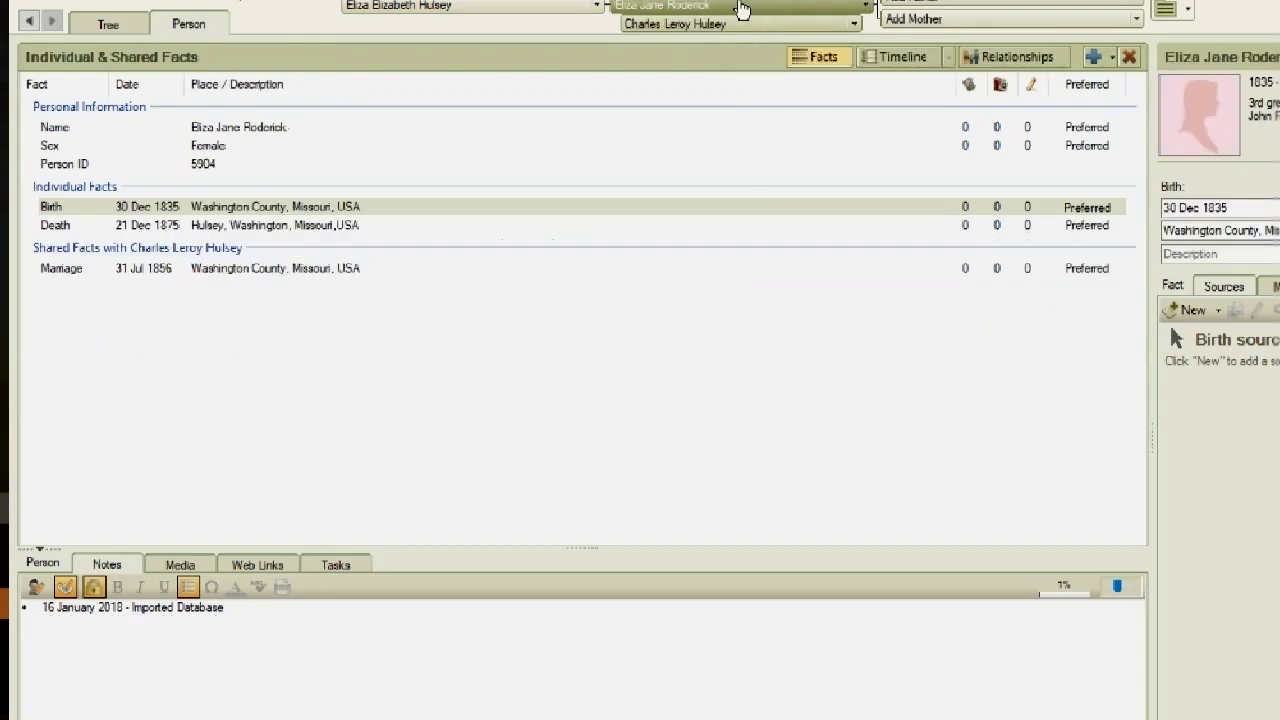
{"action": "left_click", "coordinate": [722, 24]}
{"action": "left_click", "coordinate": [465, 6]}
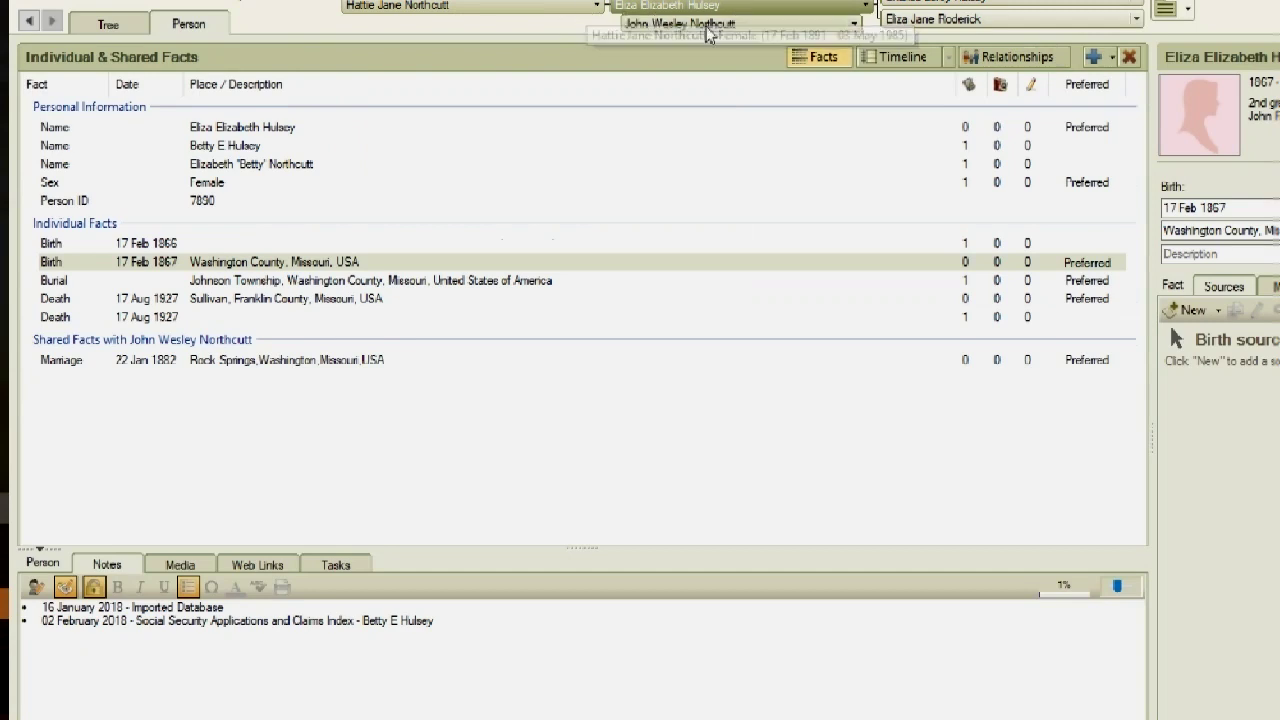
{"action": "left_click", "coordinate": [760, 26]}
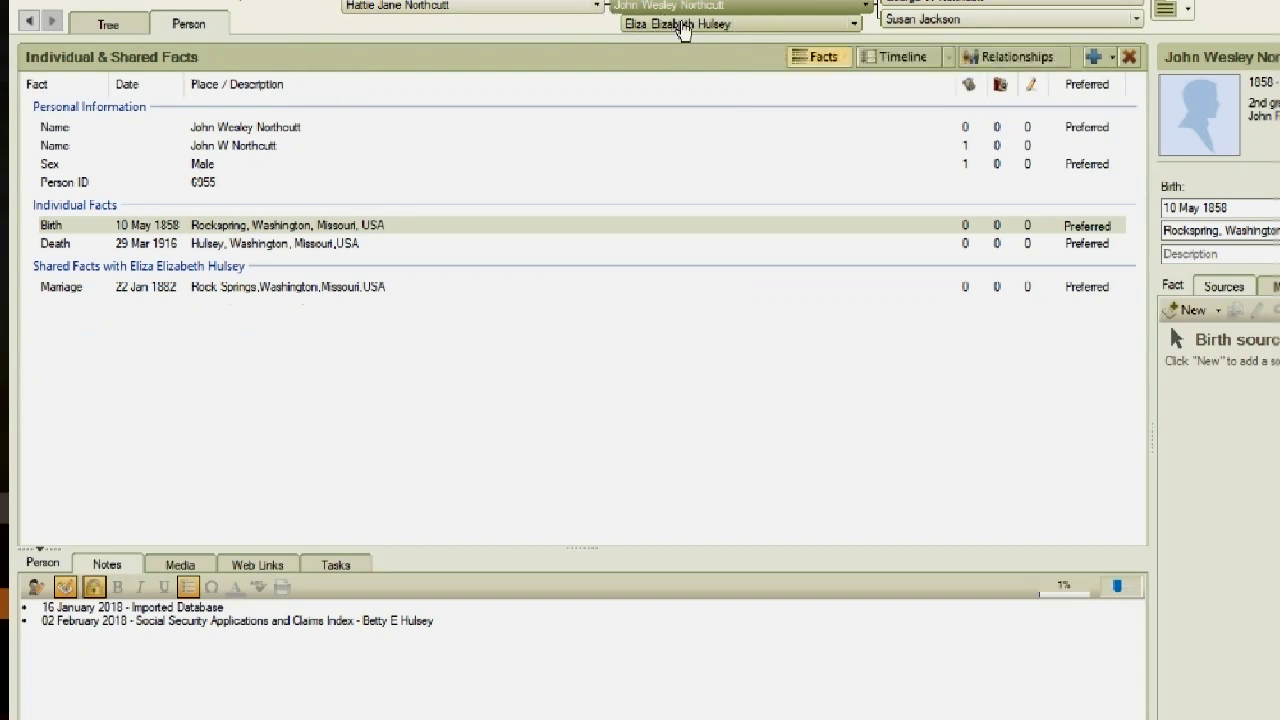
{"action": "left_click", "coordinate": [680, 24]}
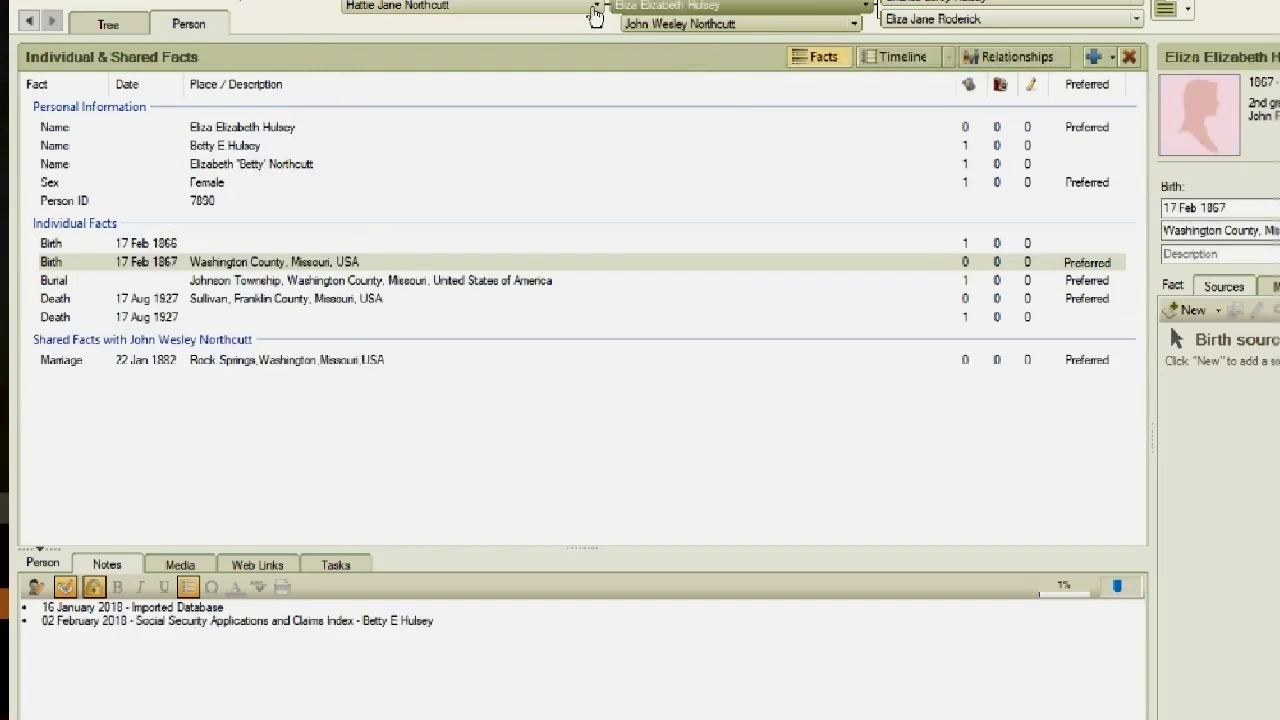
- Return to the father's record and open the first child listed under him and his other wife
{"action": "left_click", "coordinate": [121, 28]}
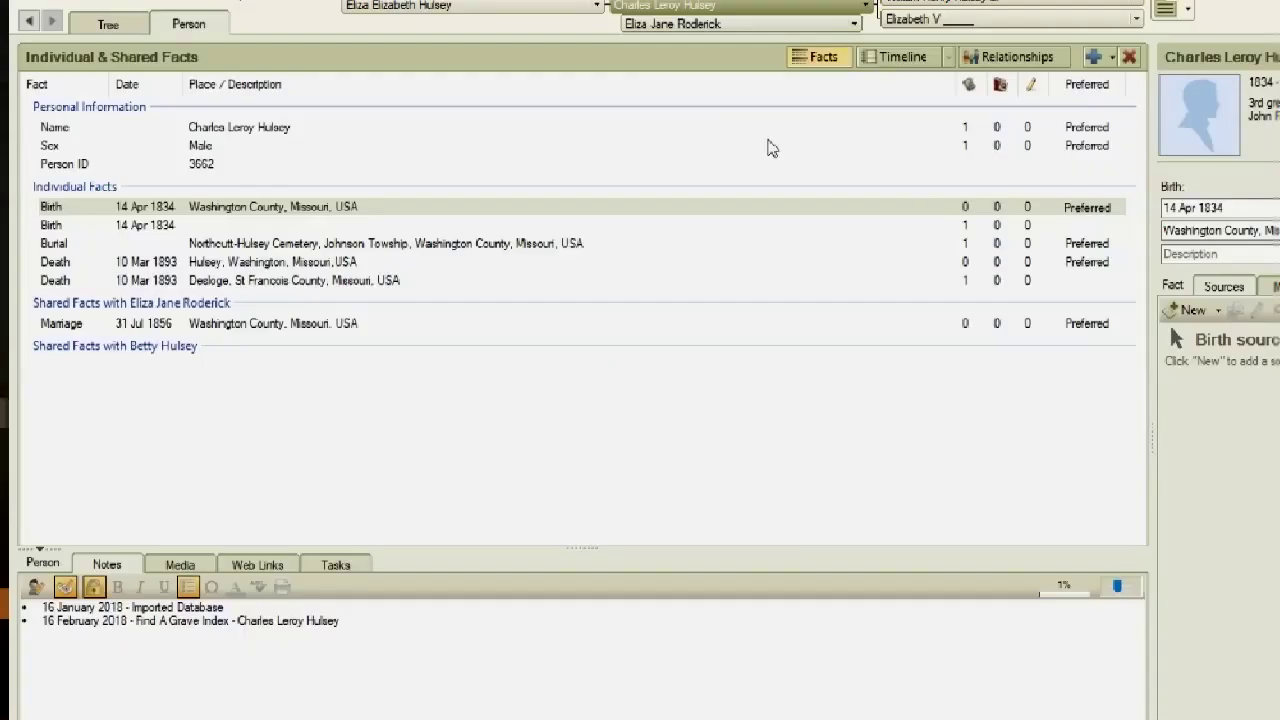
{"action": "left_click", "coordinate": [599, 10]}
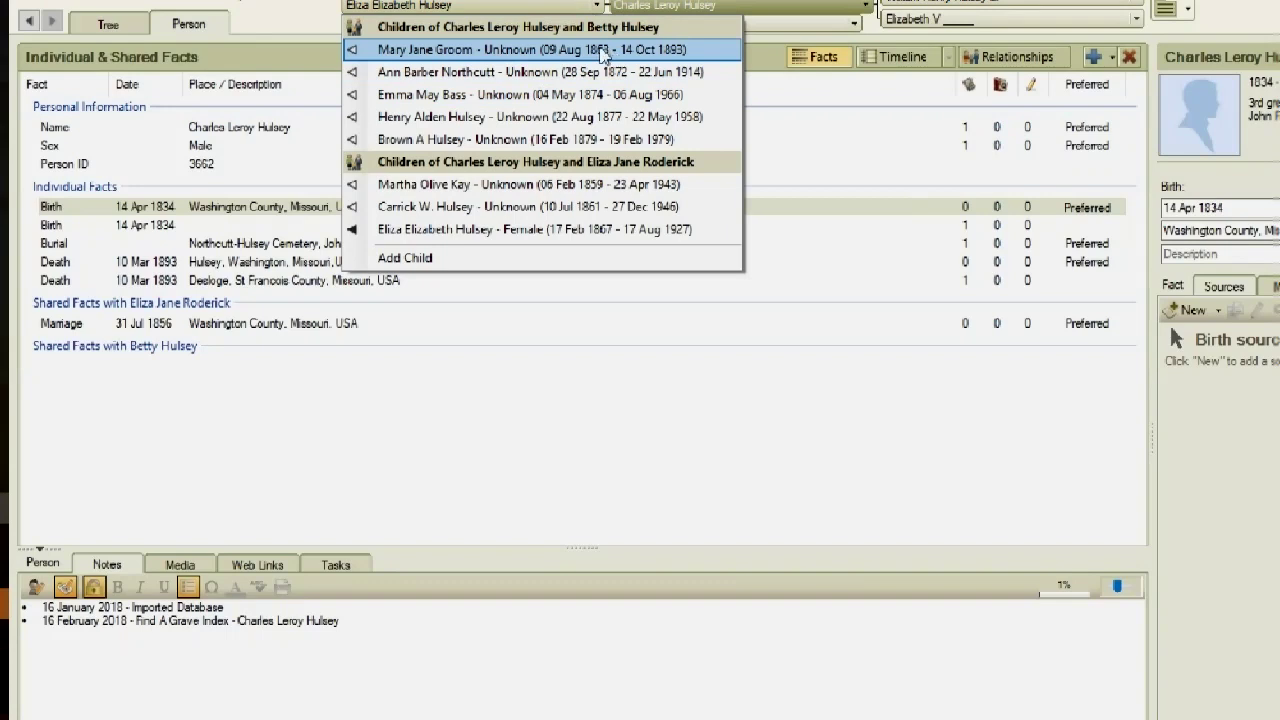
{"action": "left_click", "coordinate": [603, 52]}
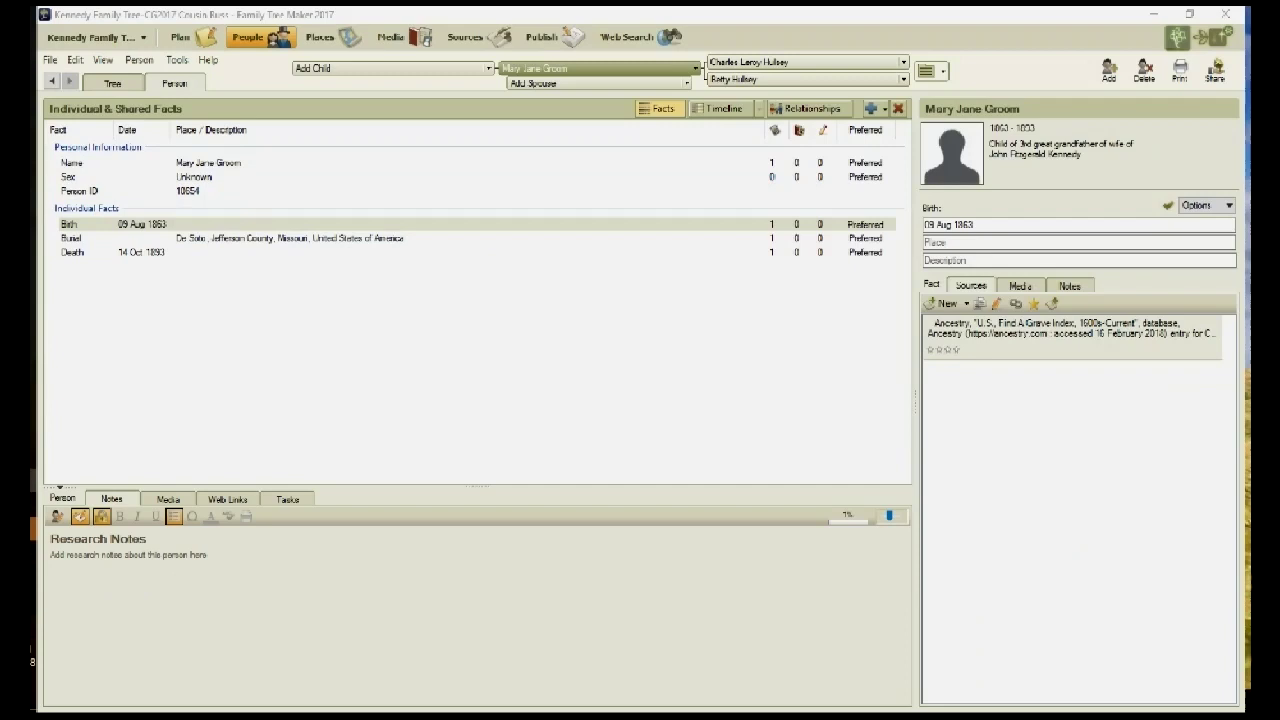
- Detach the child from the mother only, keeping the relationship with the father
{"action": "left_click", "coordinate": [140, 60]}
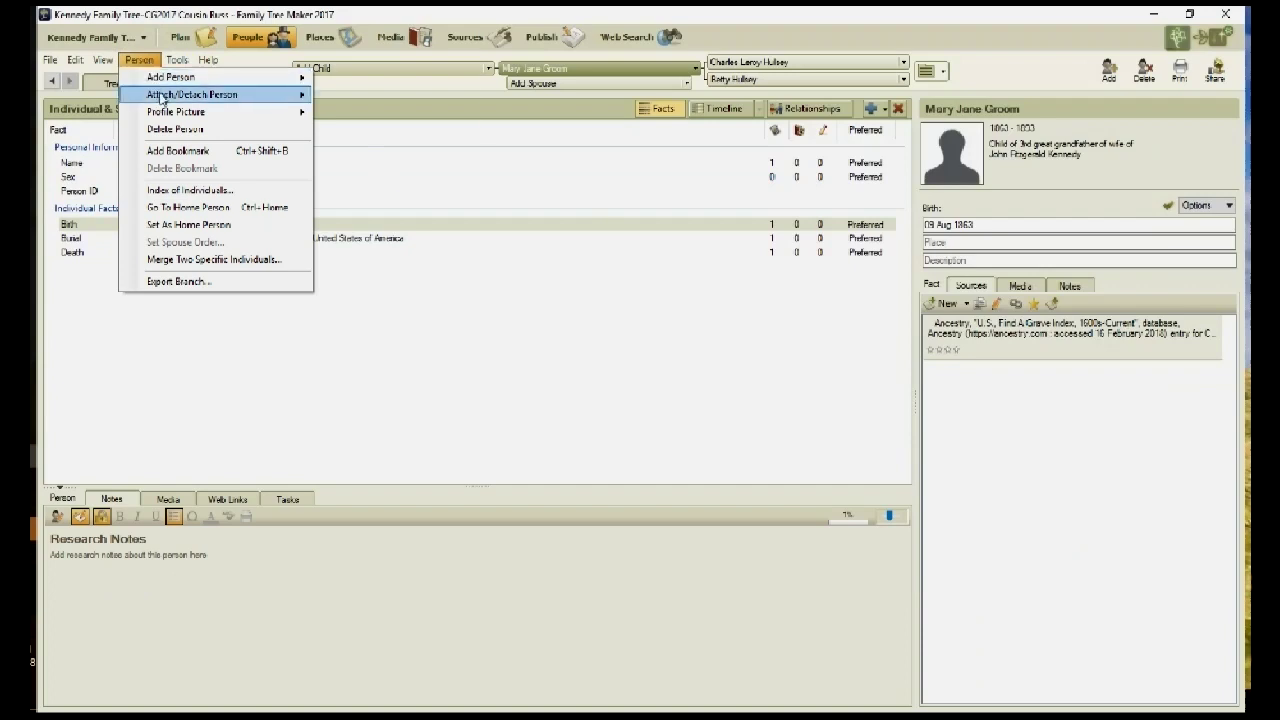
{"action": "mouse_move", "coordinate": [160, 97]}
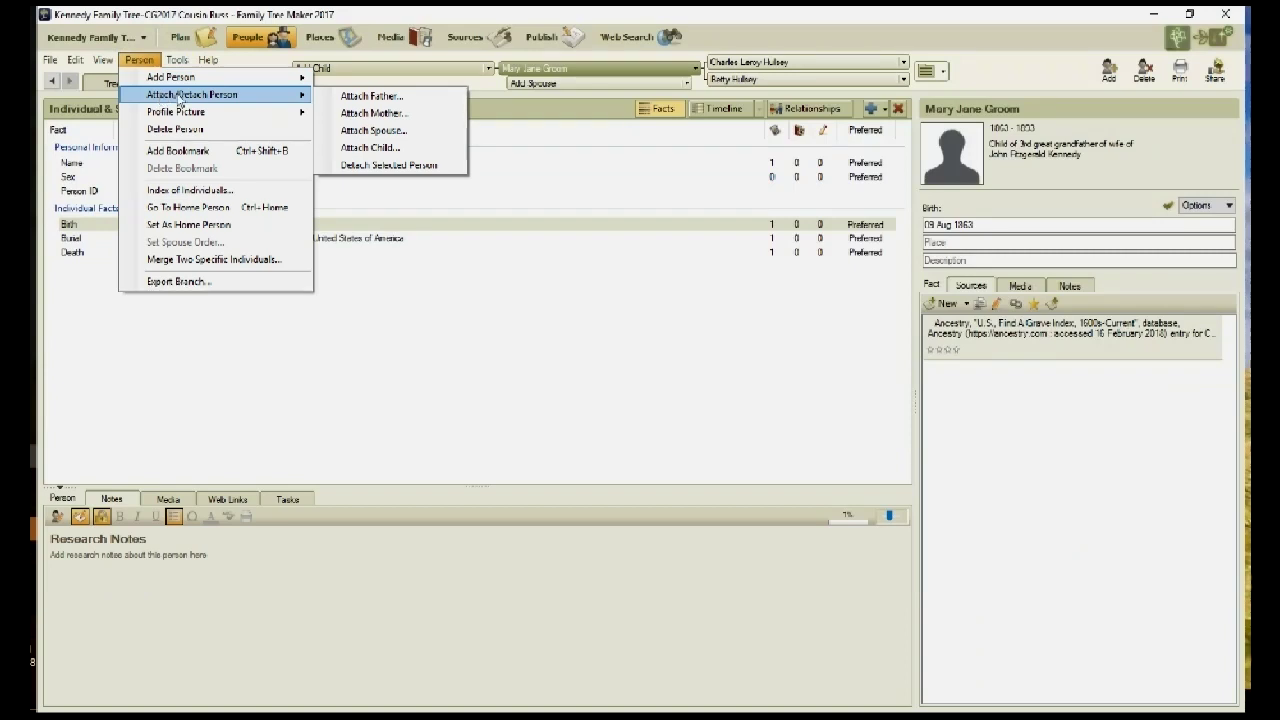
{"action": "left_click", "coordinate": [380, 167]}
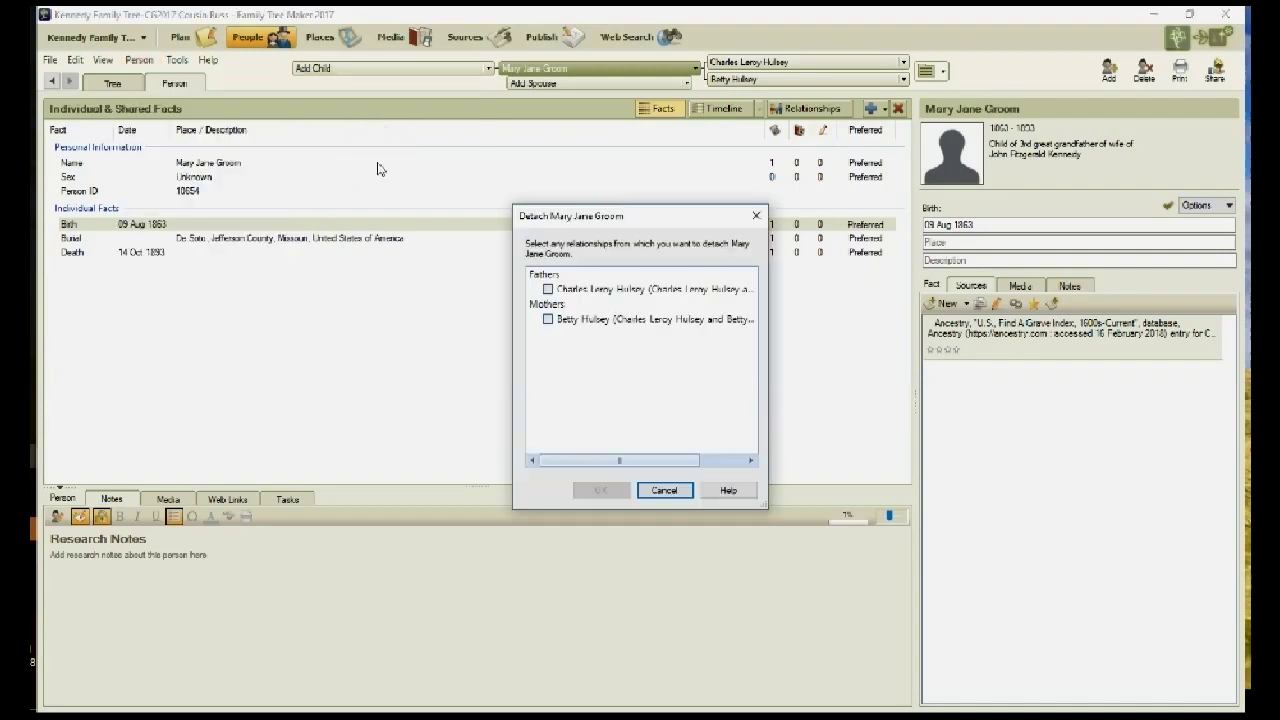
{"action": "left_click", "coordinate": [551, 320]}
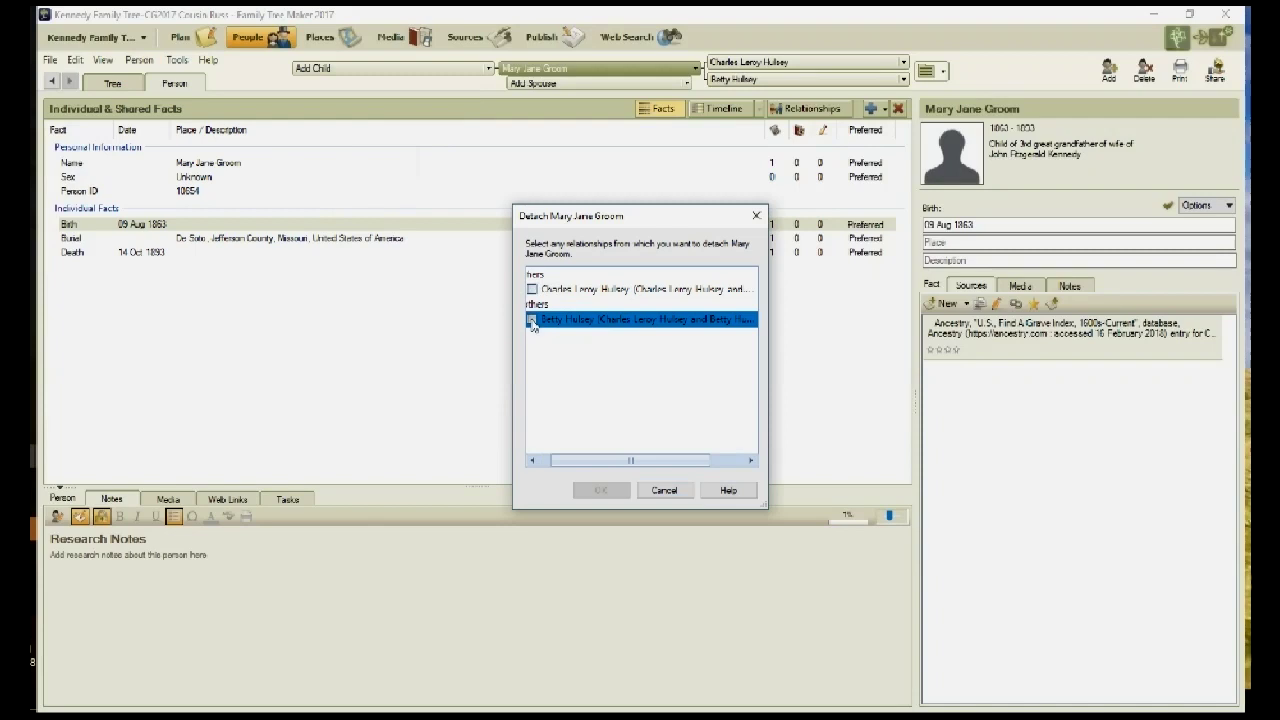
{"action": "left_click", "coordinate": [531, 320]}
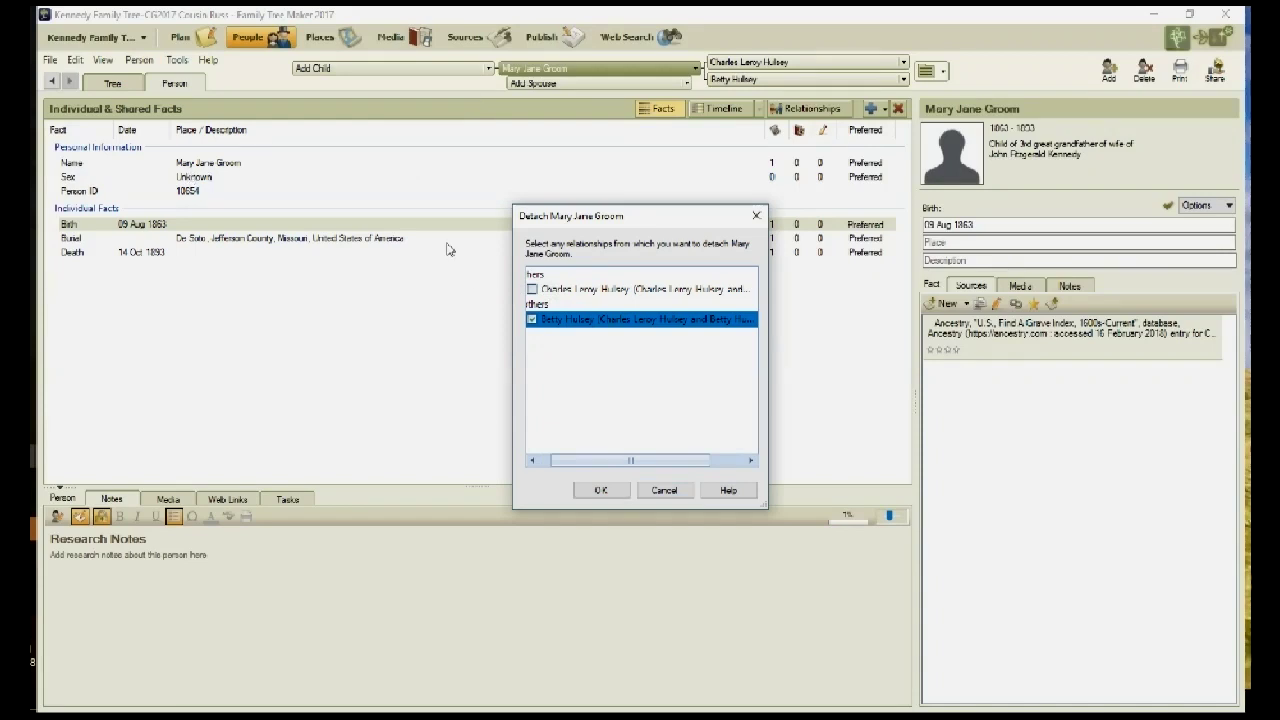
{"action": "left_click", "coordinate": [616, 490]}
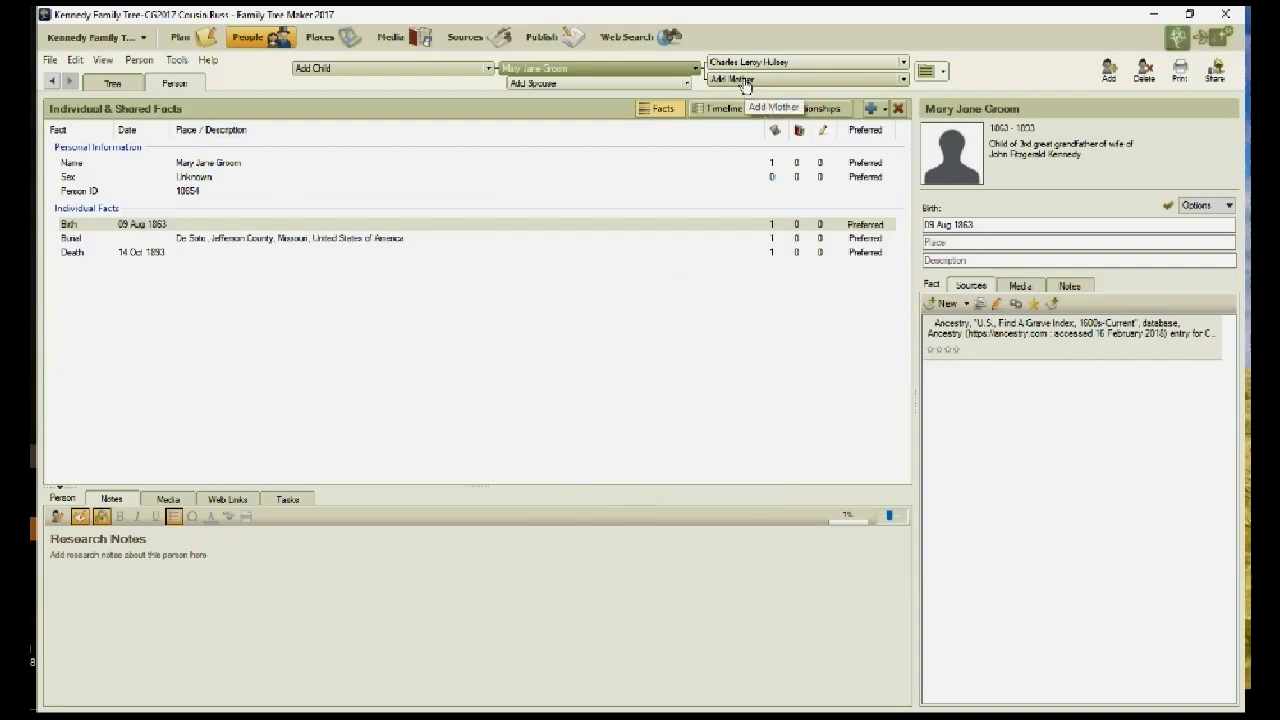
- Start attaching a mother to the child, and look up the father in the people list by family name to check his spouse
{"action": "left_click", "coordinate": [140, 61]}
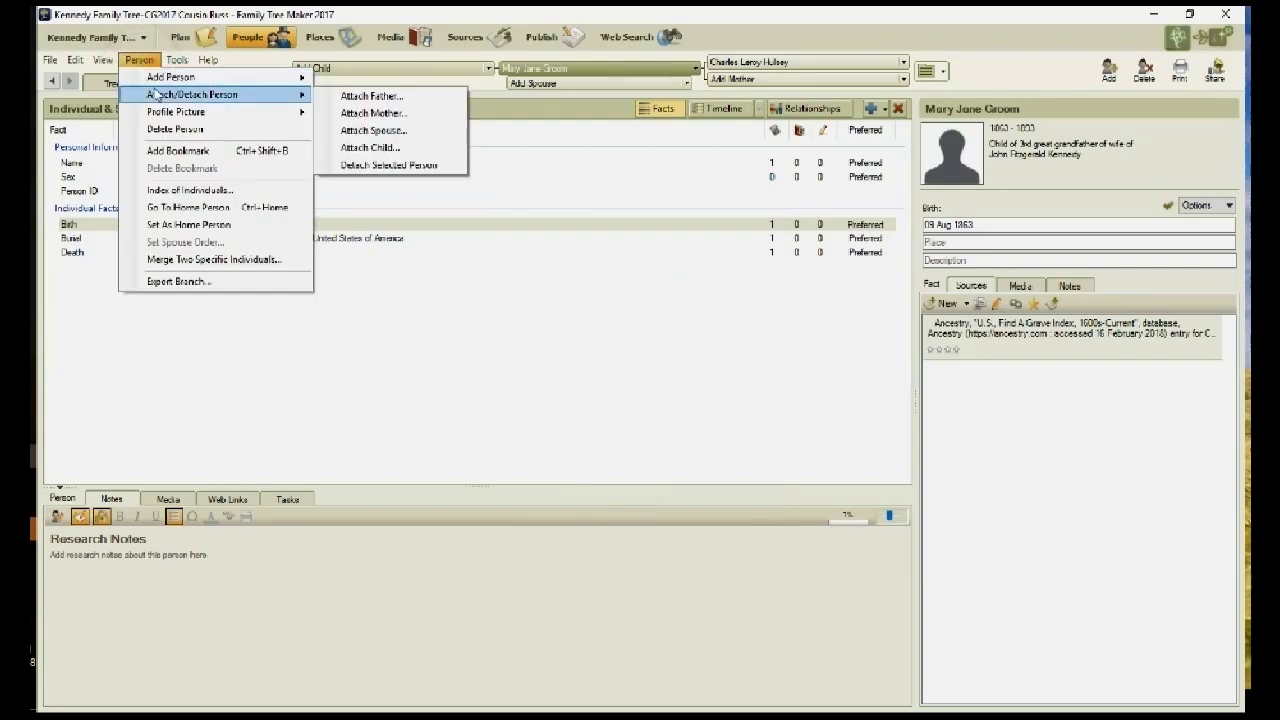
{"action": "left_click", "coordinate": [362, 113]}
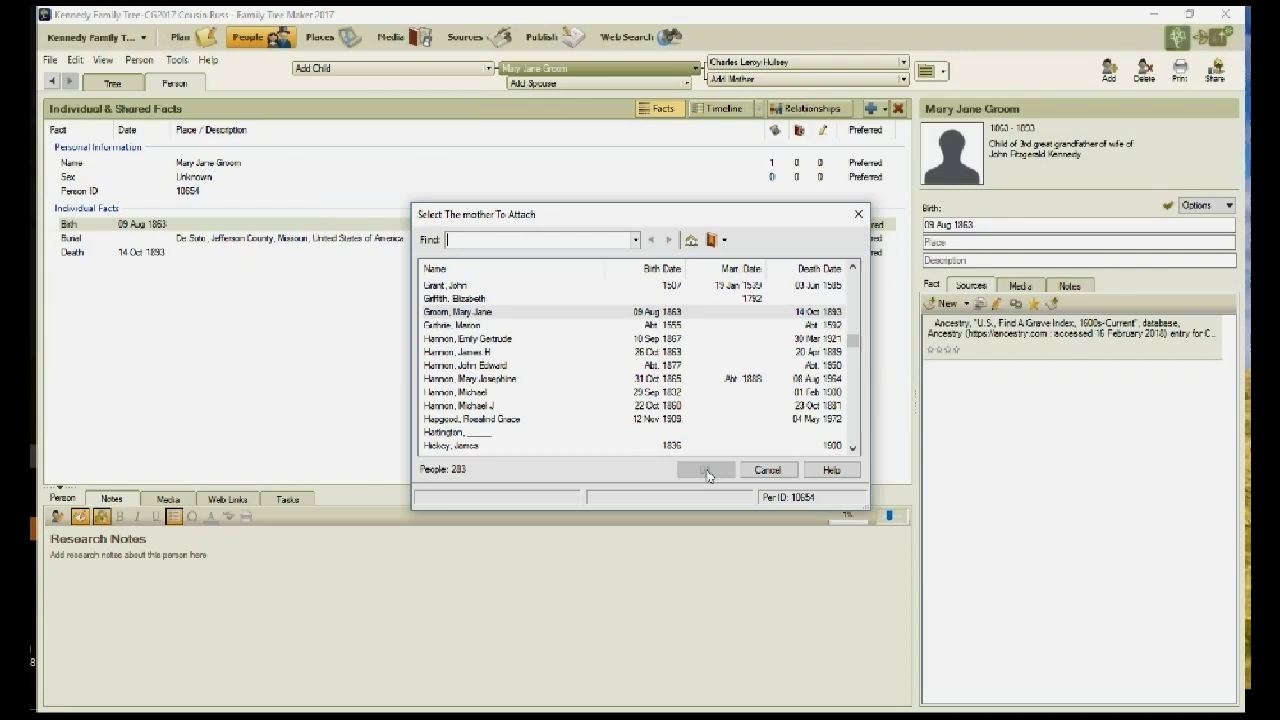
{"action": "left_click", "coordinate": [524, 241]}
{"action": "type", "text": "hu"}
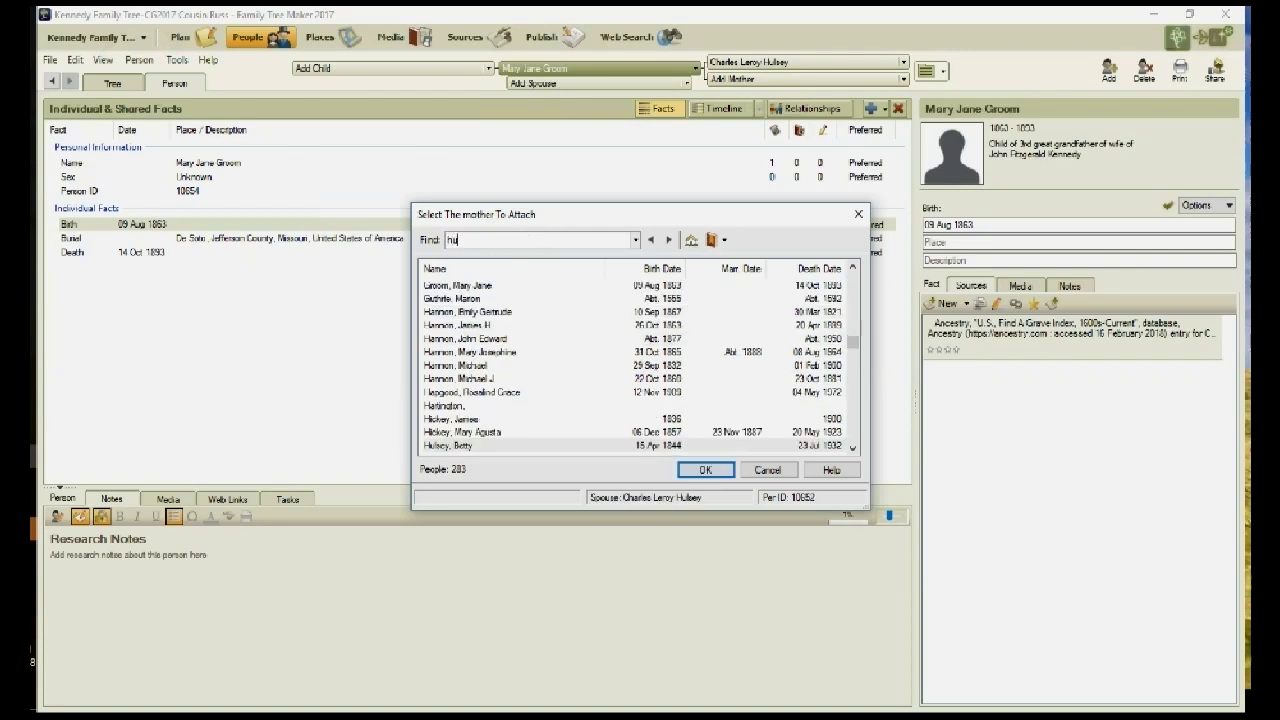
{"action": "type", "text": "l"}
{"action": "left_click", "coordinate": [856, 434]}
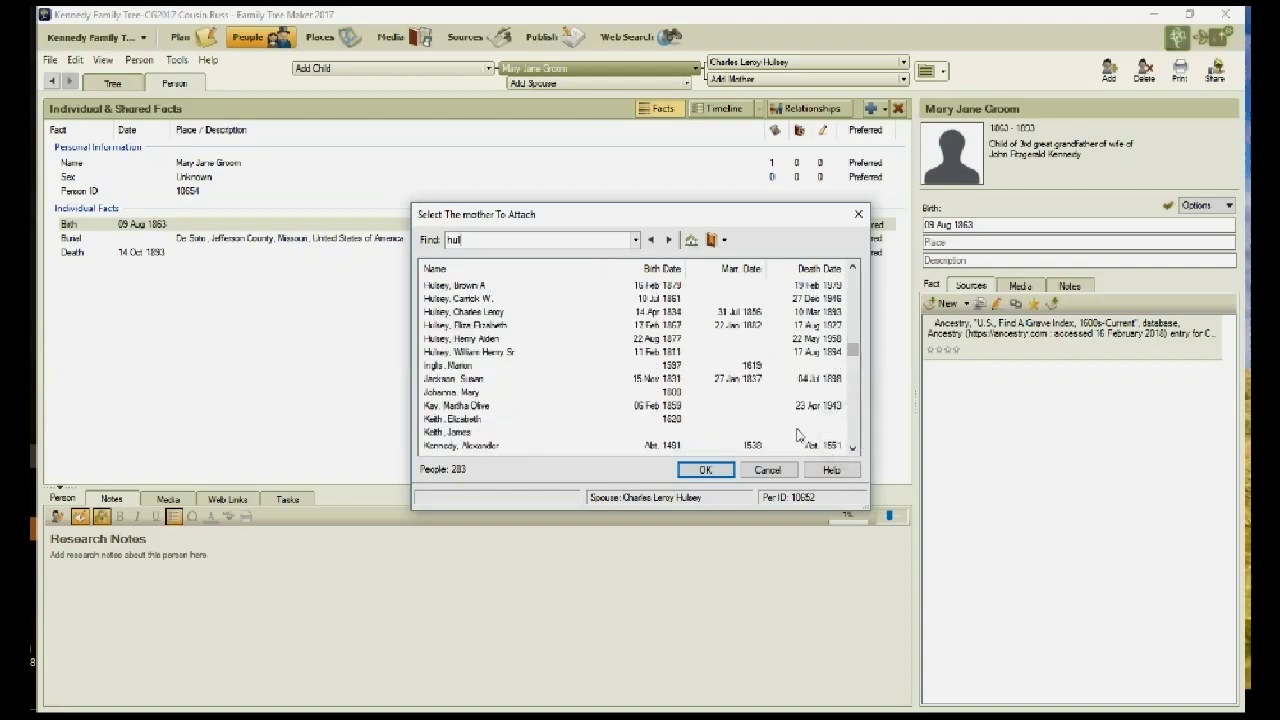
{"action": "left_click", "coordinate": [514, 314]}
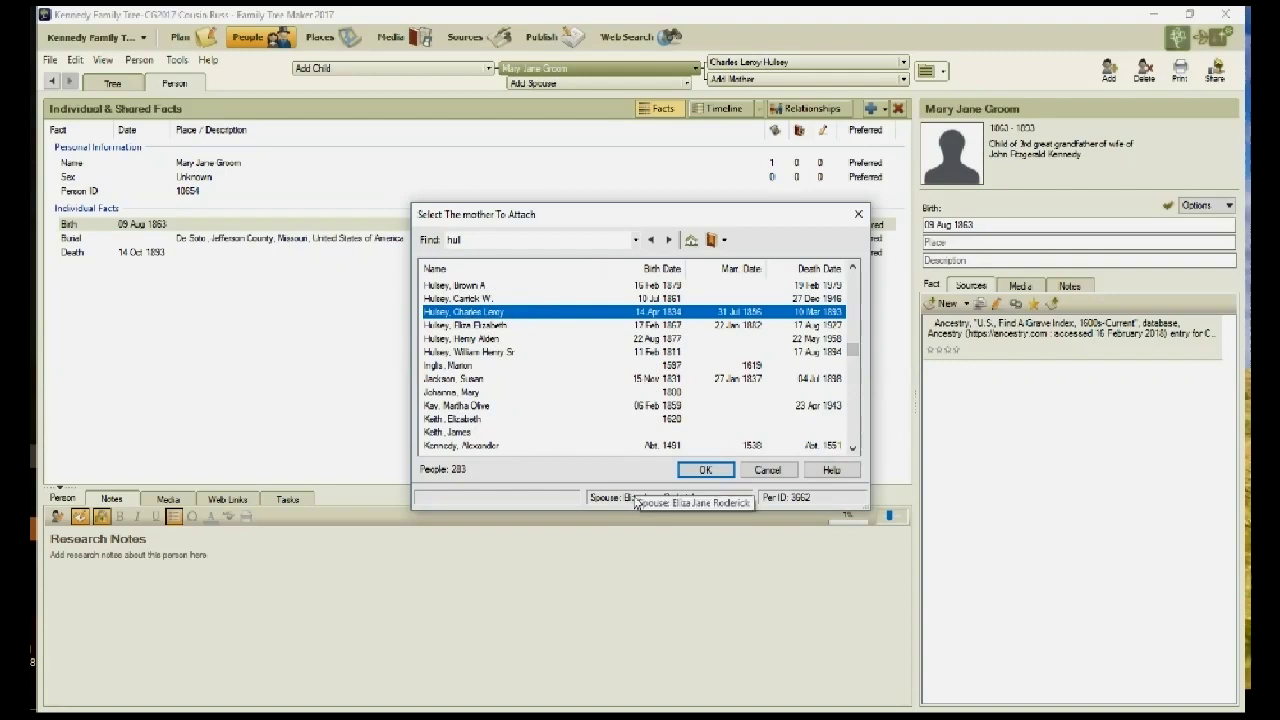
- Find the father's preferred wife by her family name and attach her as the child's mother in the existing family with the father
{"action": "double_click", "coordinate": [470, 240]}
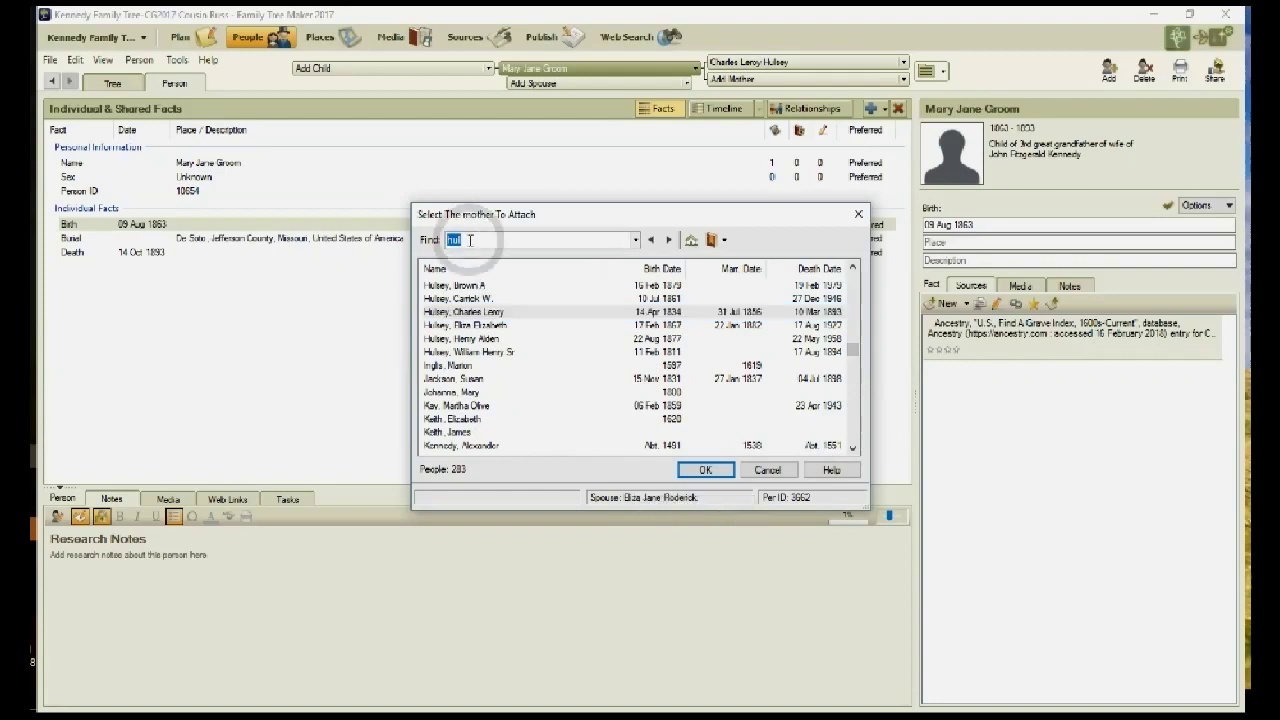
{"action": "type", "text": "rod"}
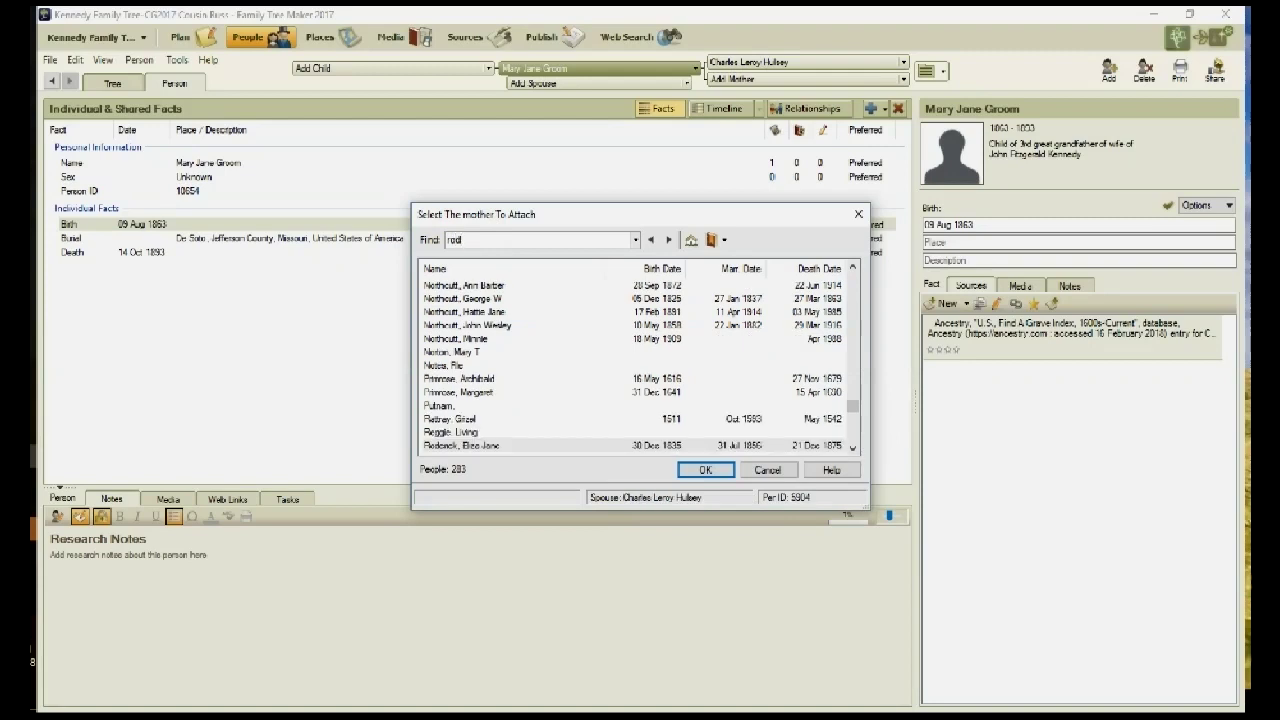
{"action": "left_click", "coordinate": [475, 448]}
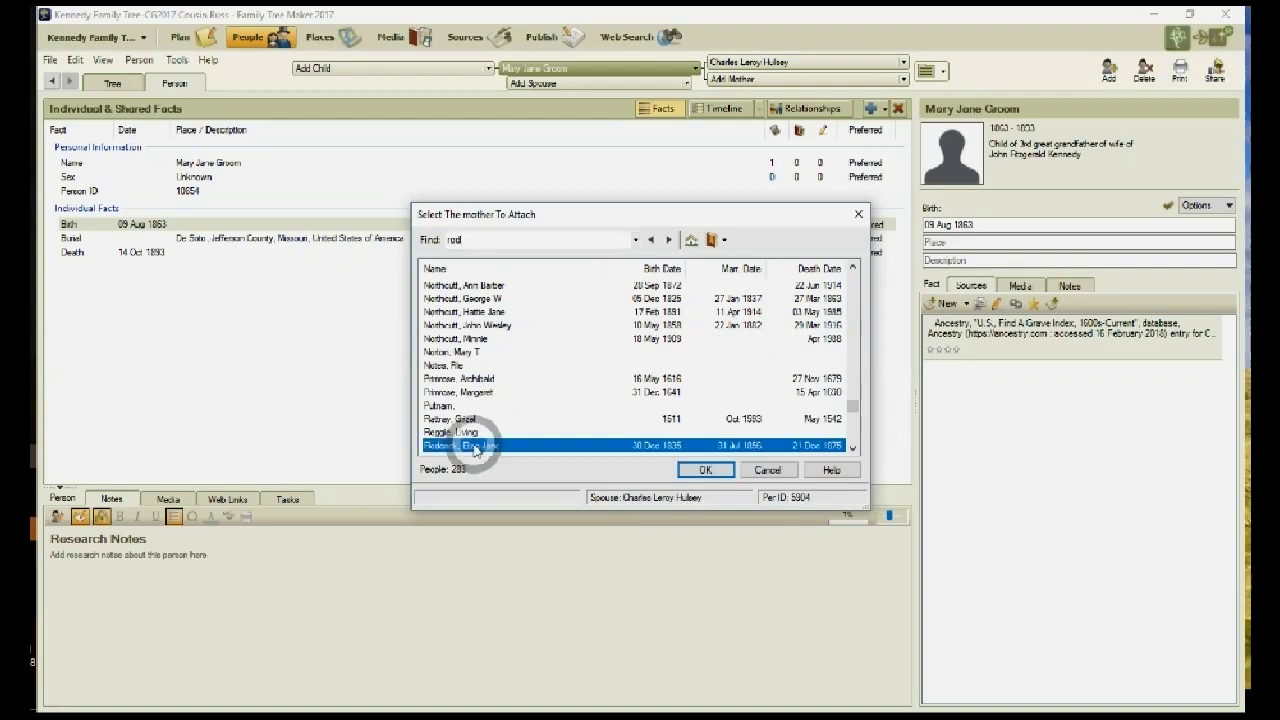
{"action": "left_click", "coordinate": [705, 470]}
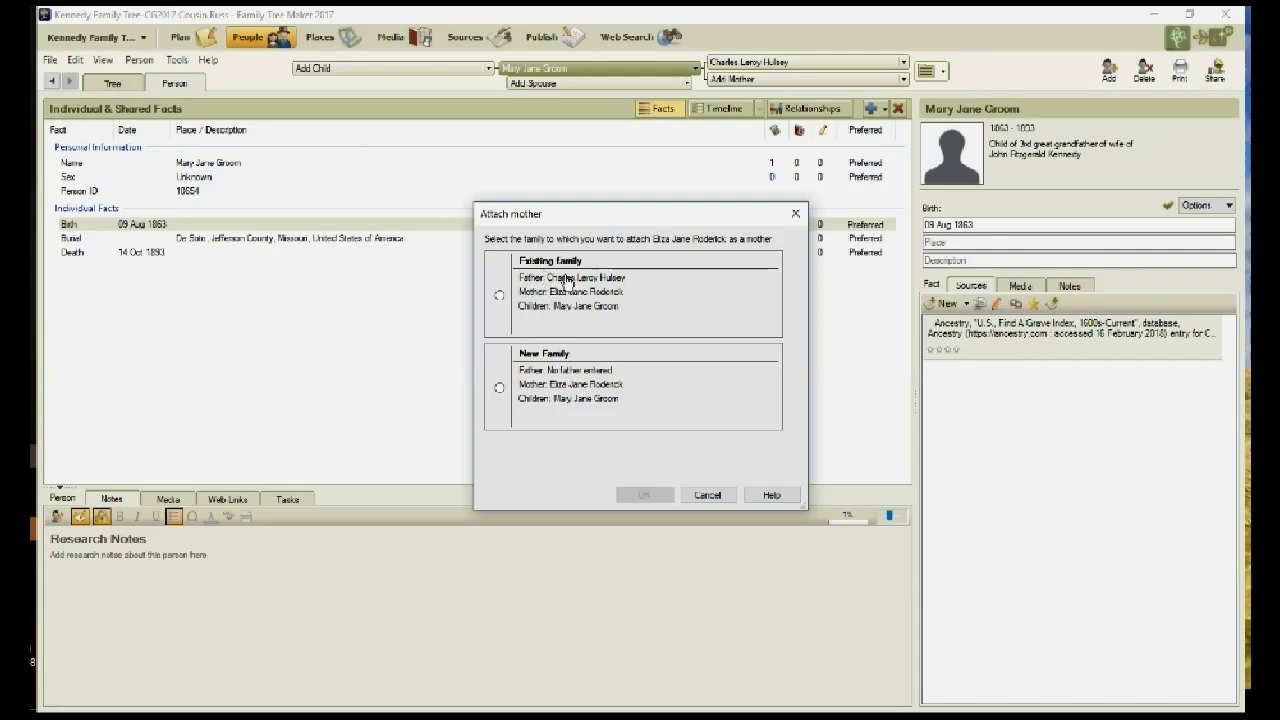
{"action": "left_click", "coordinate": [500, 296]}
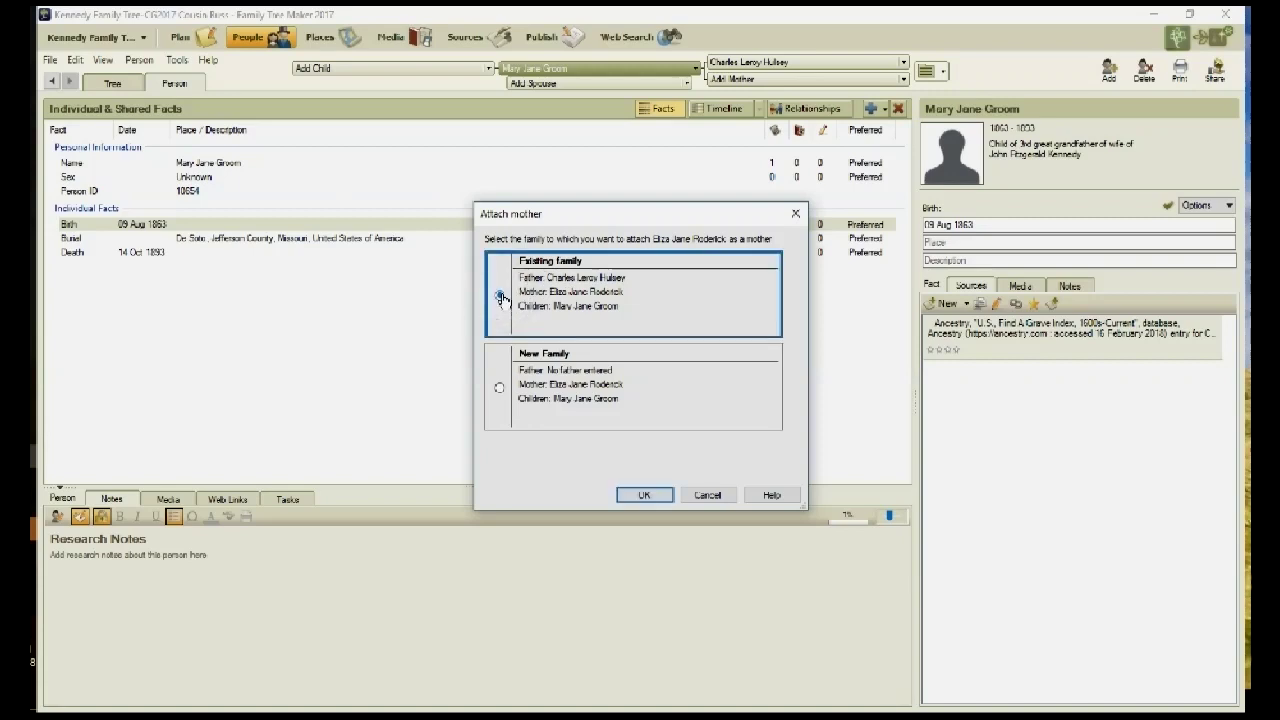
{"action": "left_click", "coordinate": [640, 494]}
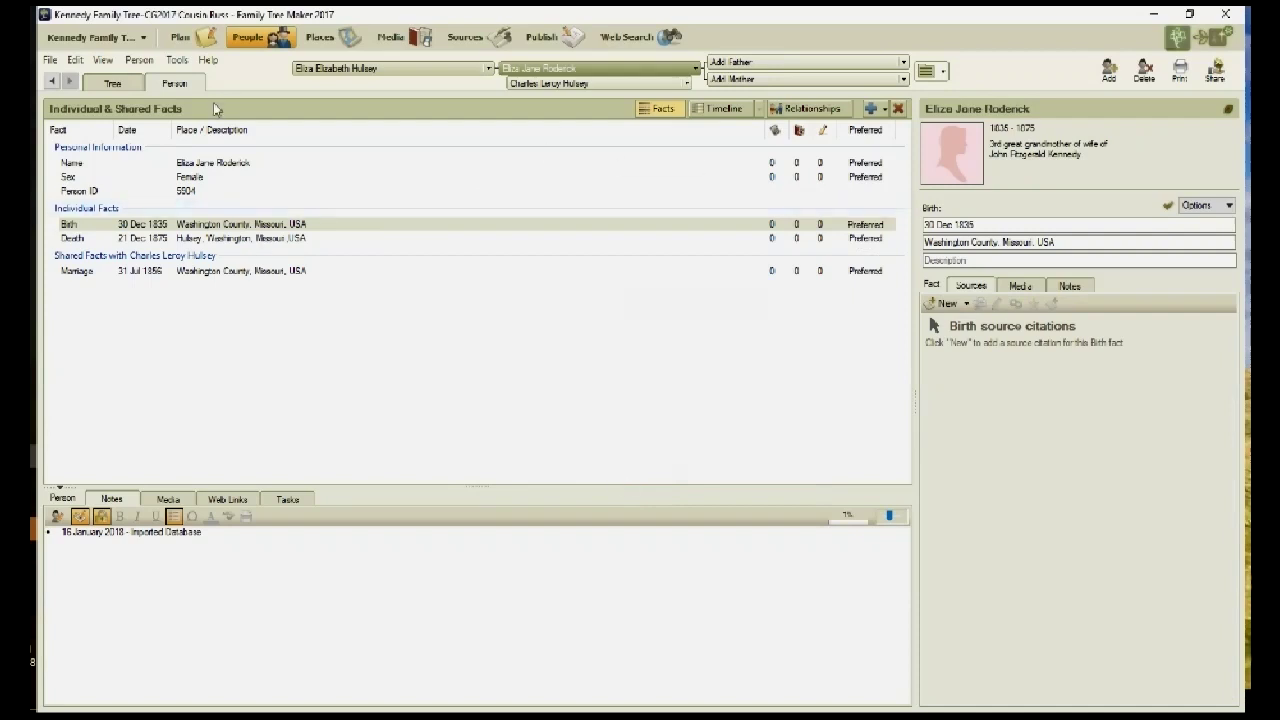
- Go back to the father's record and display his family in the tree view to check the children list
{"action": "left_click", "coordinate": [552, 81]}
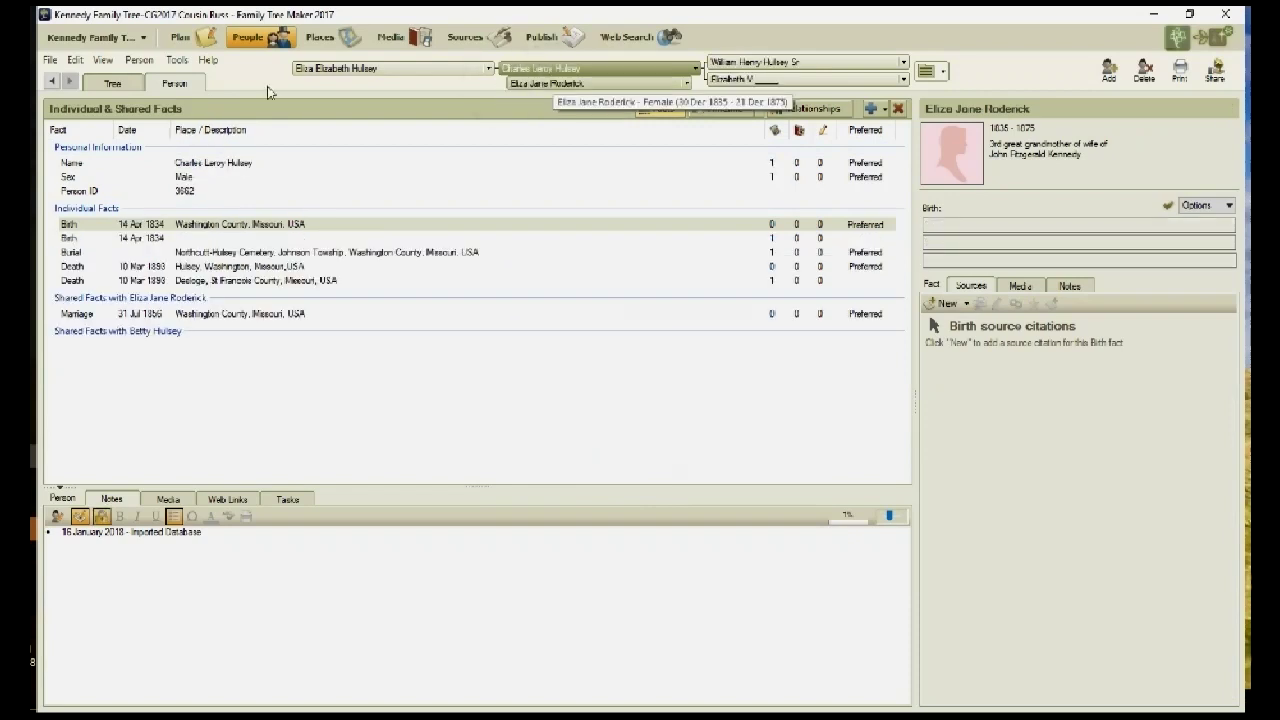
{"action": "left_click", "coordinate": [112, 82]}
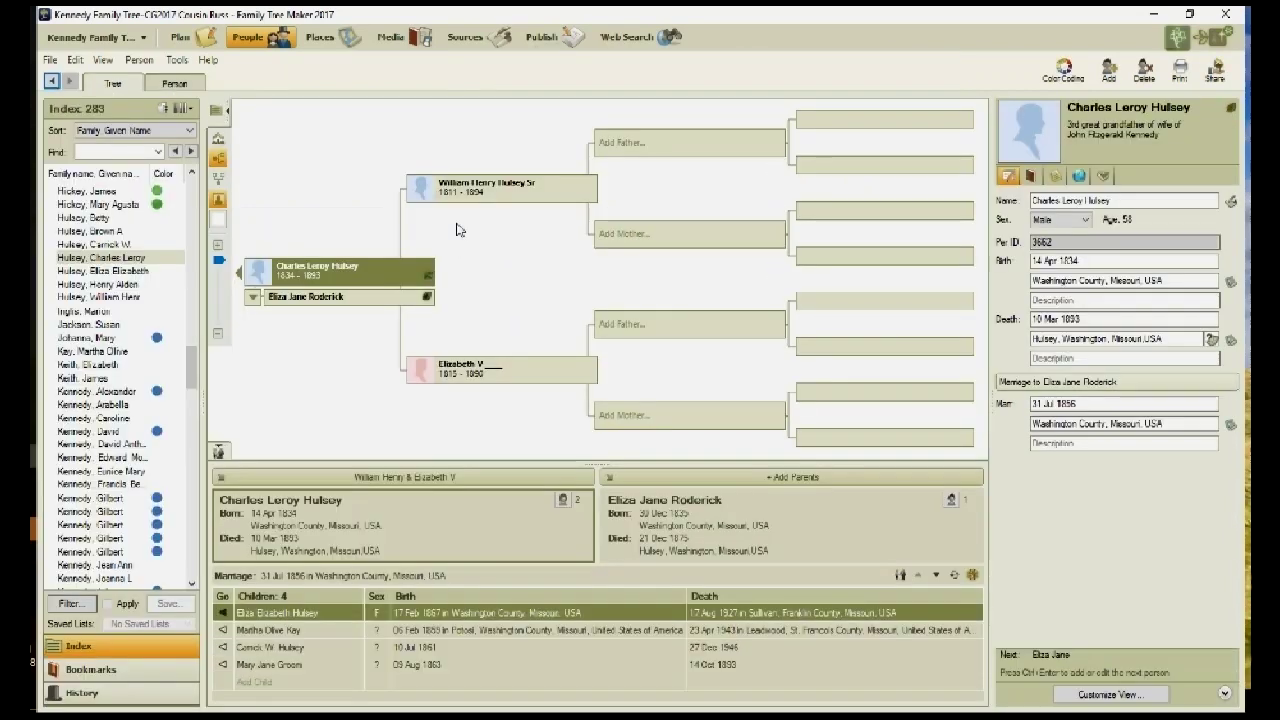